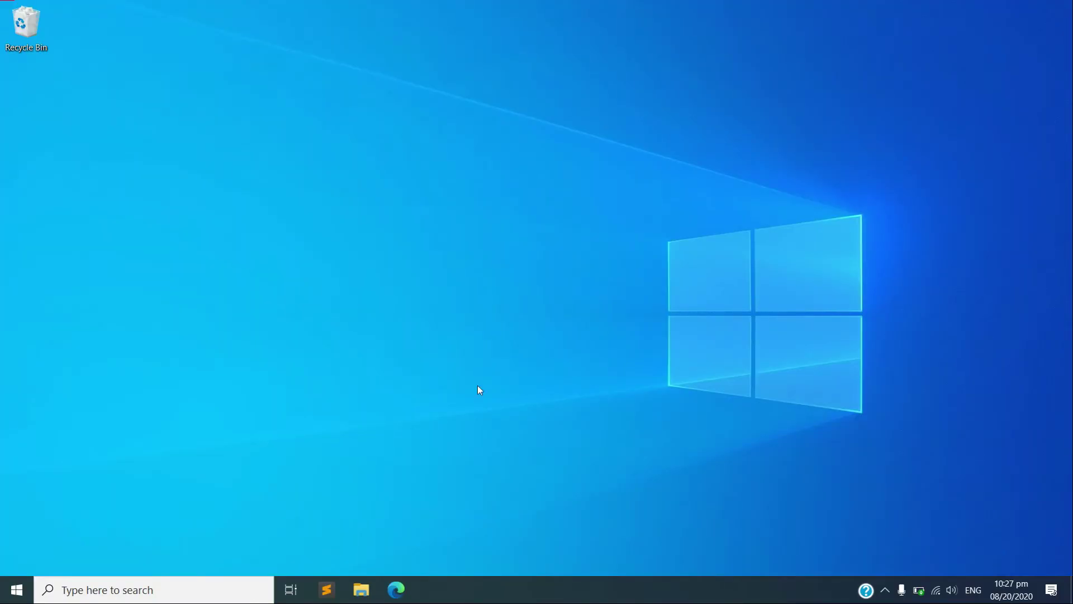
# - Launch Edge and load the Gmail inbox from the address bar suggestion
pyautogui.click(398, 590)
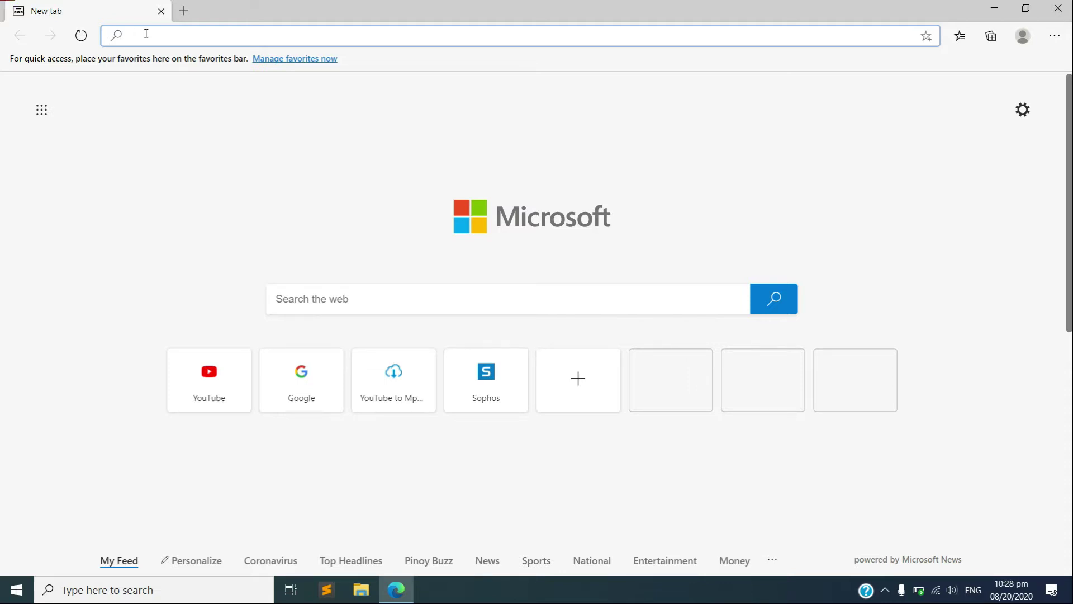
pyautogui.write('gmail')
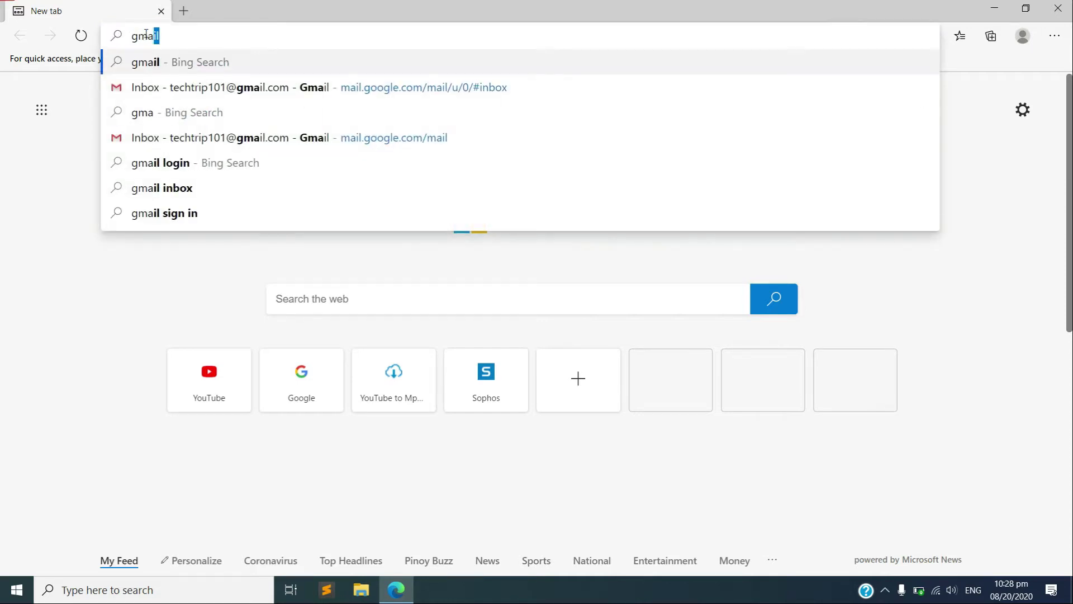
pyautogui.click(180, 88)
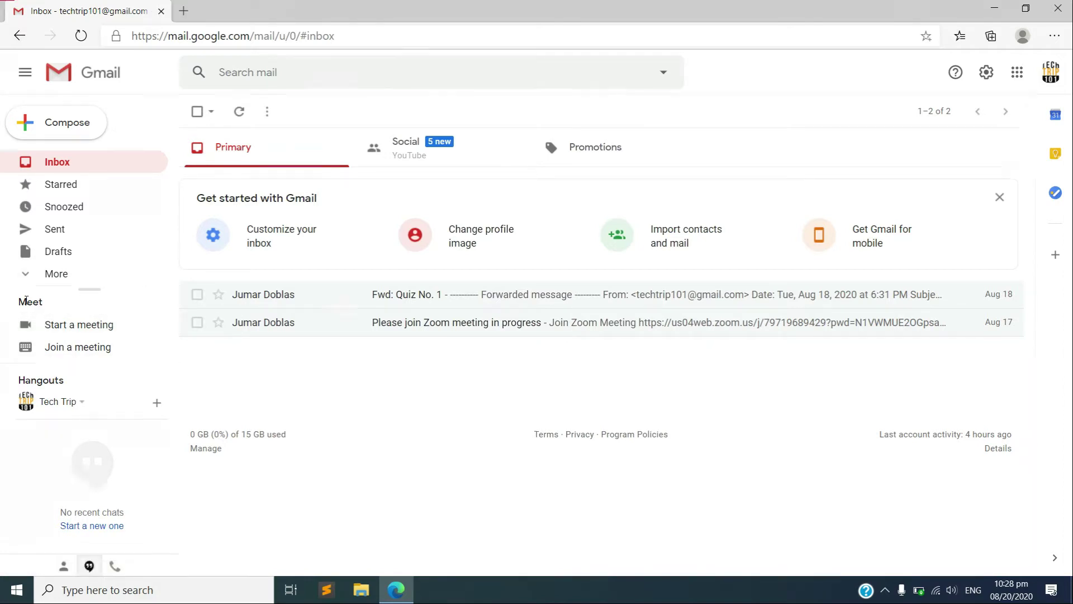
# - Clear a stray text selection, then start a new meeting from Gmail's Meet sidebar
pyautogui.doubleClick(30, 302)
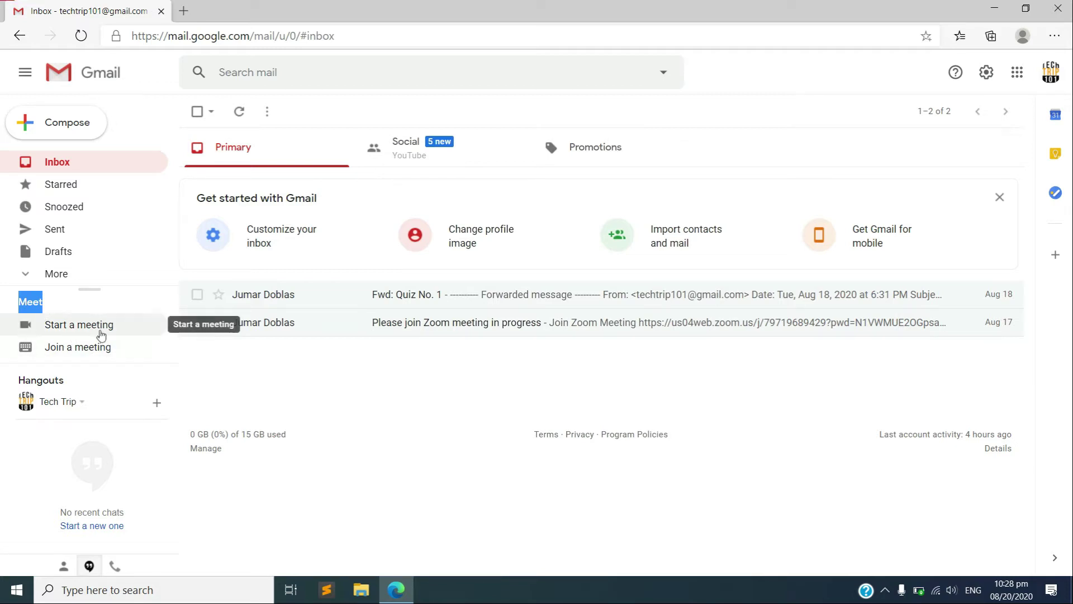
pyautogui.click(271, 373)
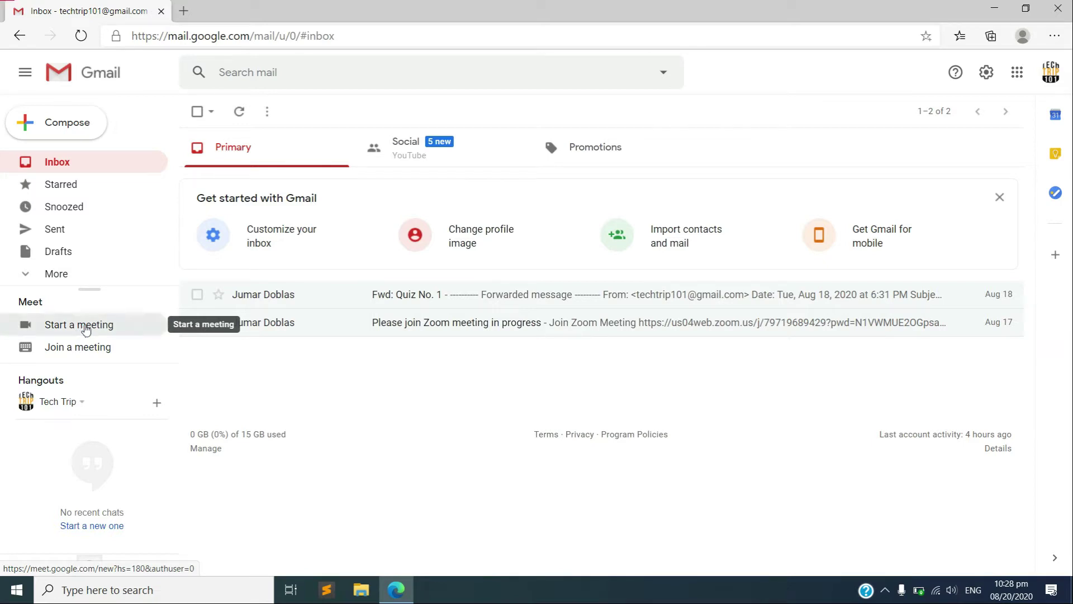
pyautogui.click(79, 325)
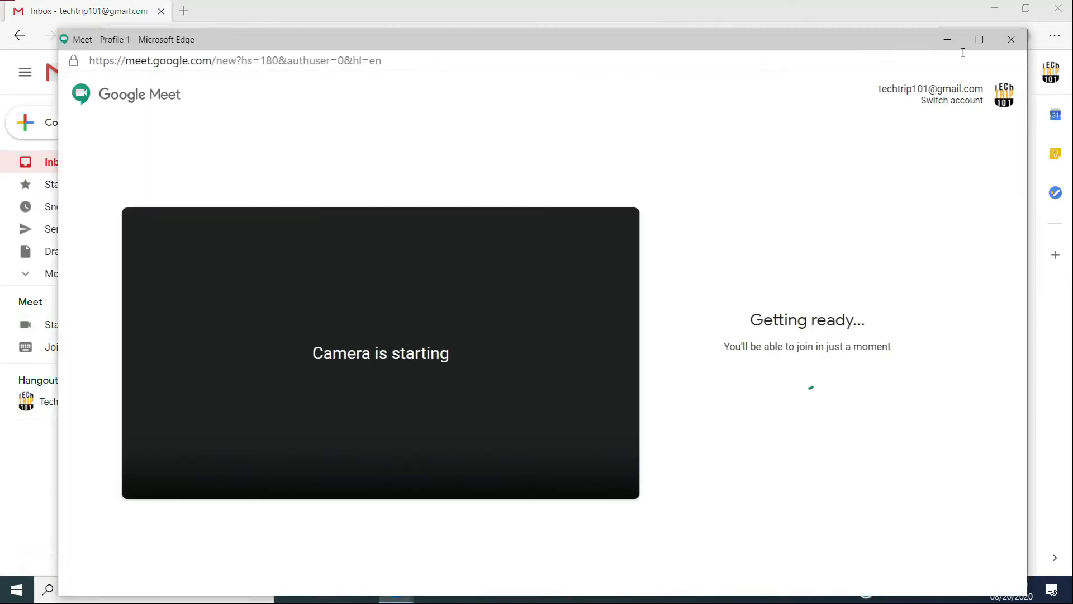
# - Maximize the Meet popup window and wait until the meeting shows ready
pyautogui.click(979, 40)
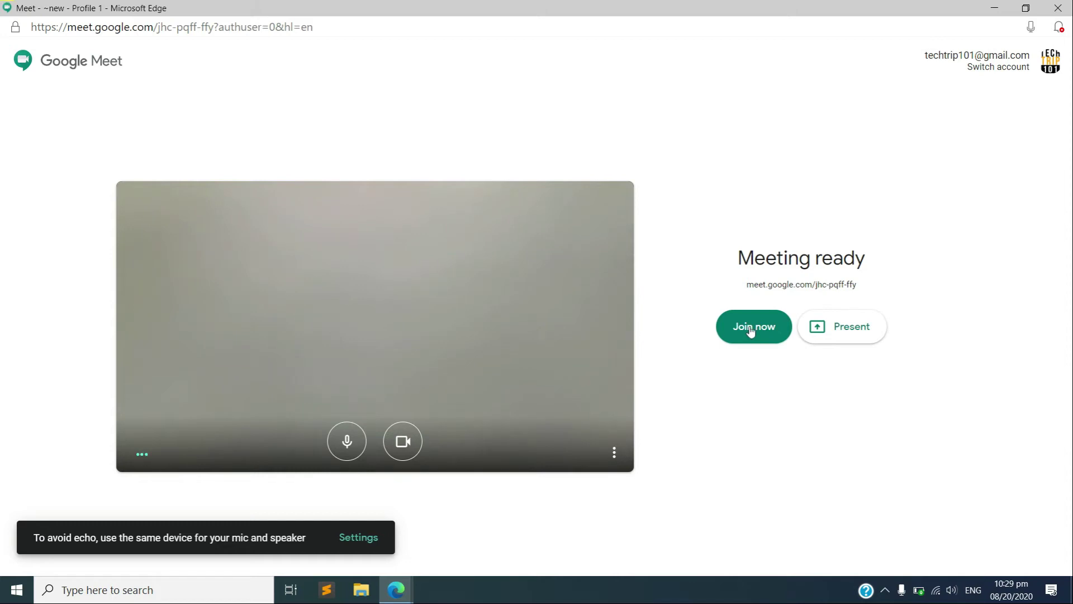
# - Join the call, copy the meeting's joining info, and open the invite-people form
pyautogui.click(751, 328)
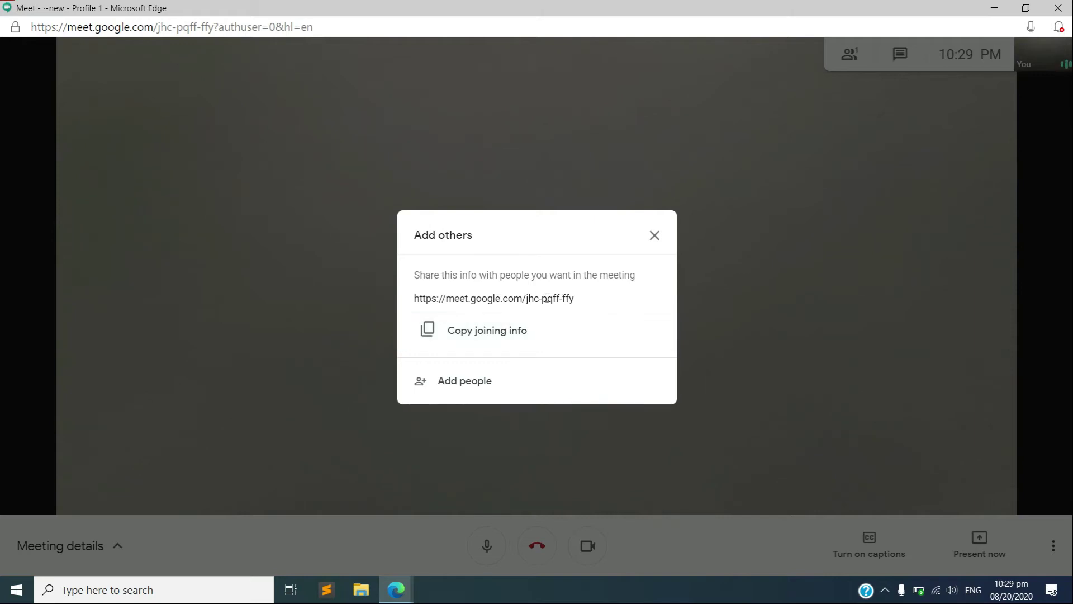
pyautogui.moveTo(574, 299); pyautogui.dragTo(415, 302)
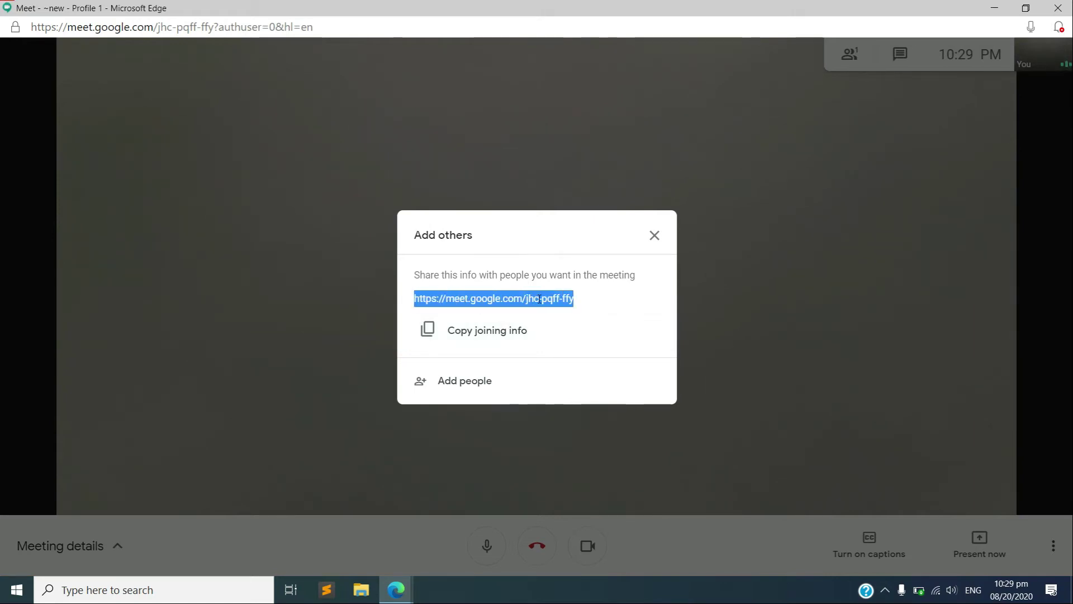
pyautogui.click(567, 299)
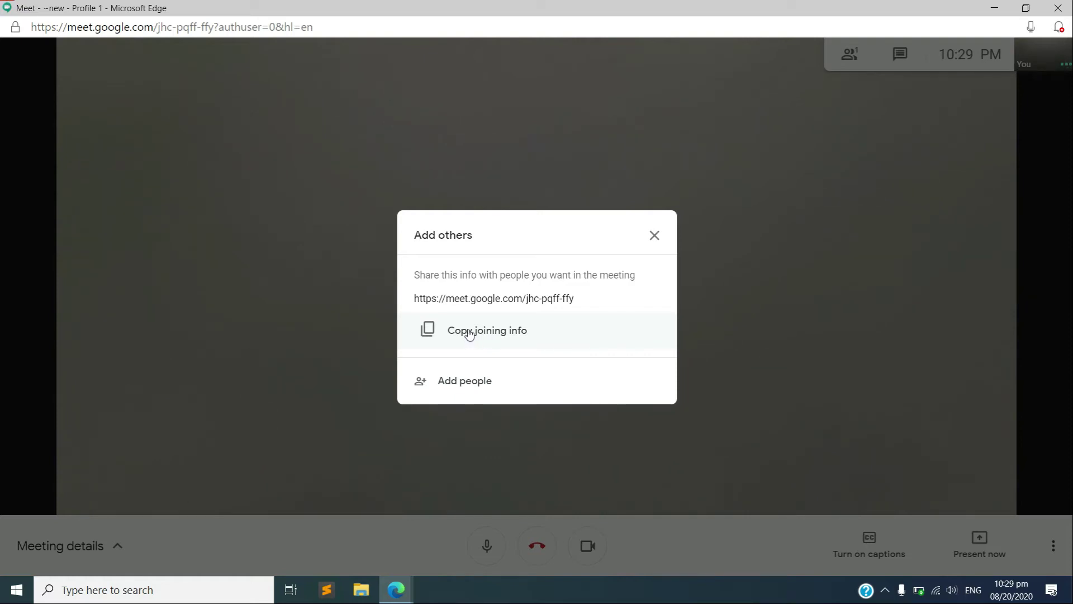
pyautogui.click(468, 332)
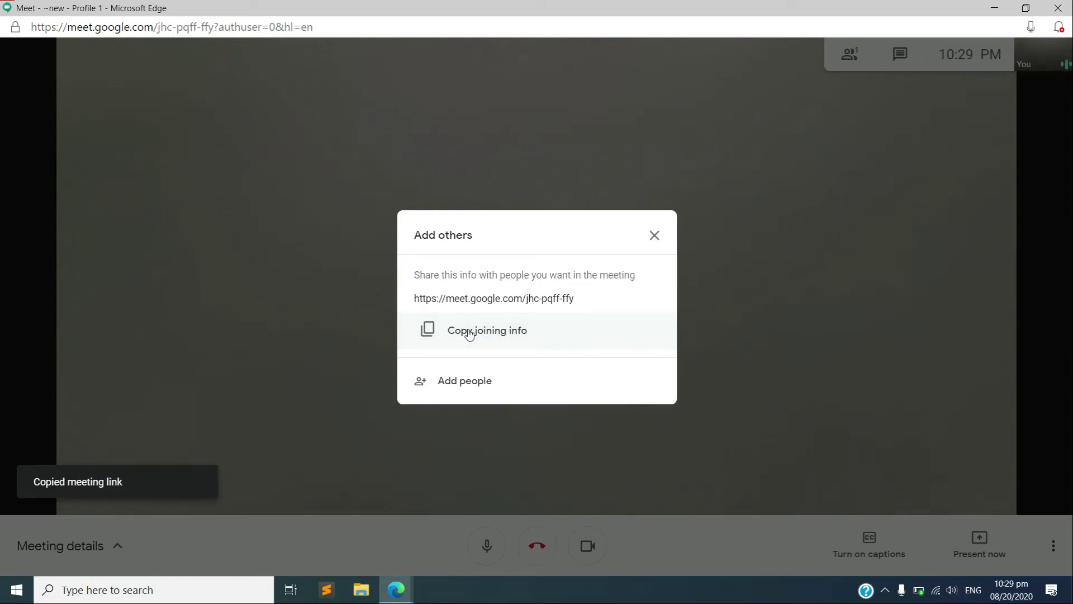
pyautogui.click(463, 381)
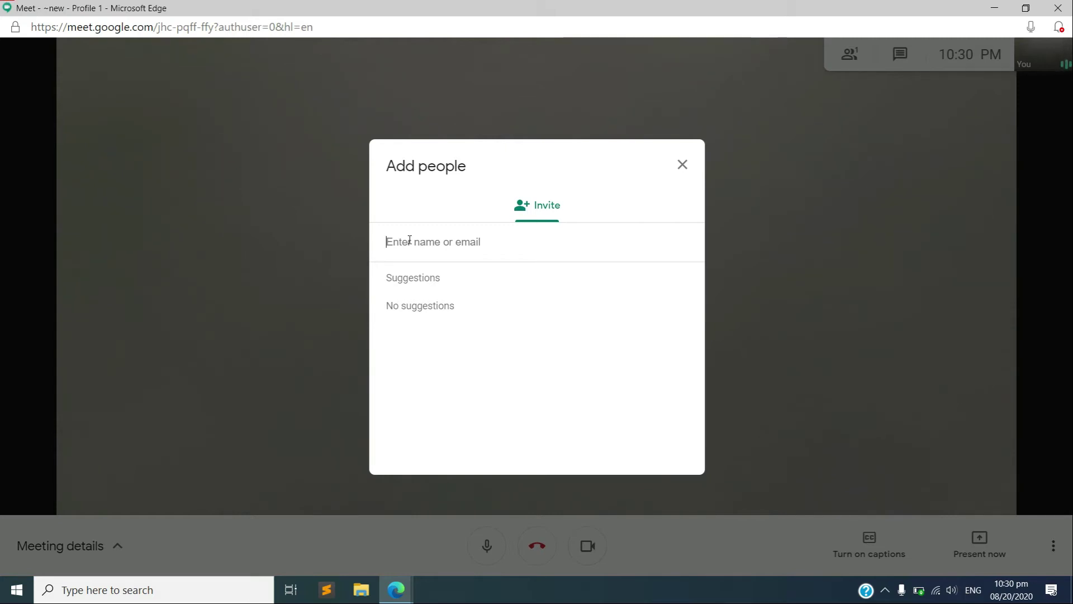
pyautogui.write('jfd')
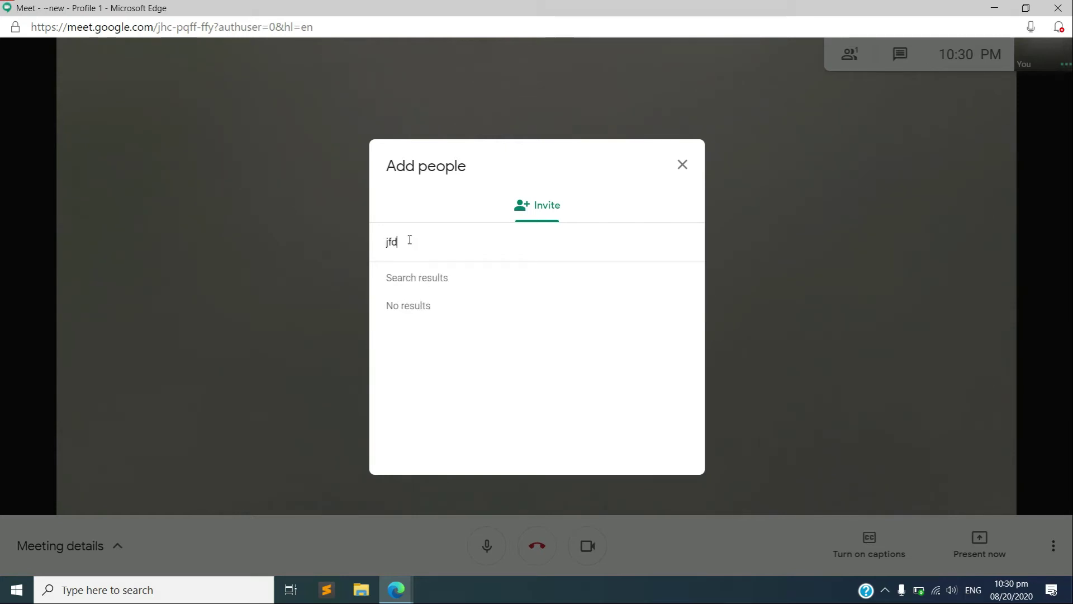
pyautogui.write('sports99@gma')
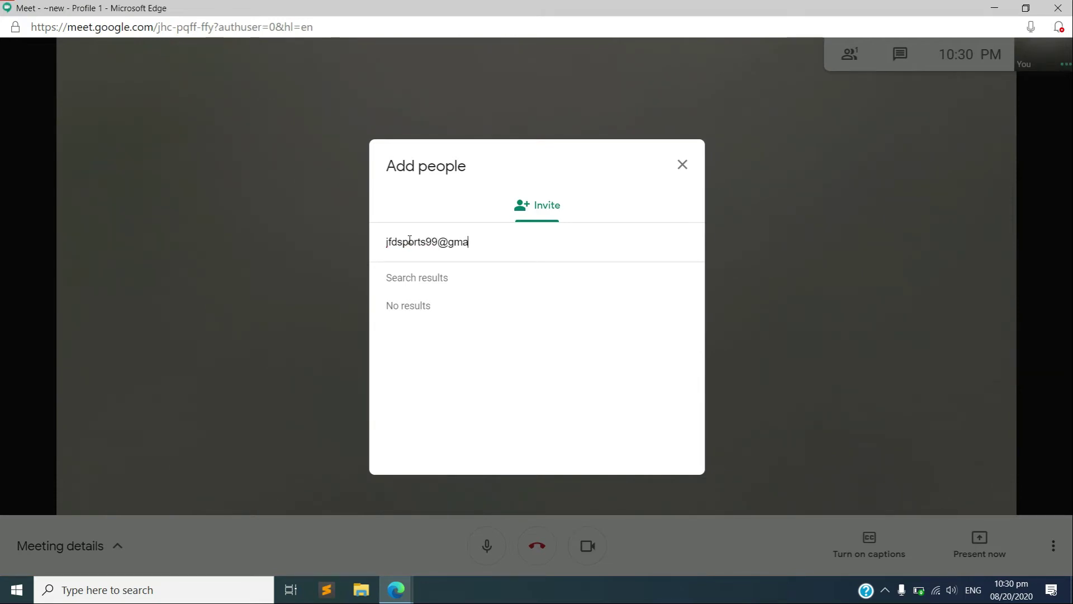
pyautogui.write('m')
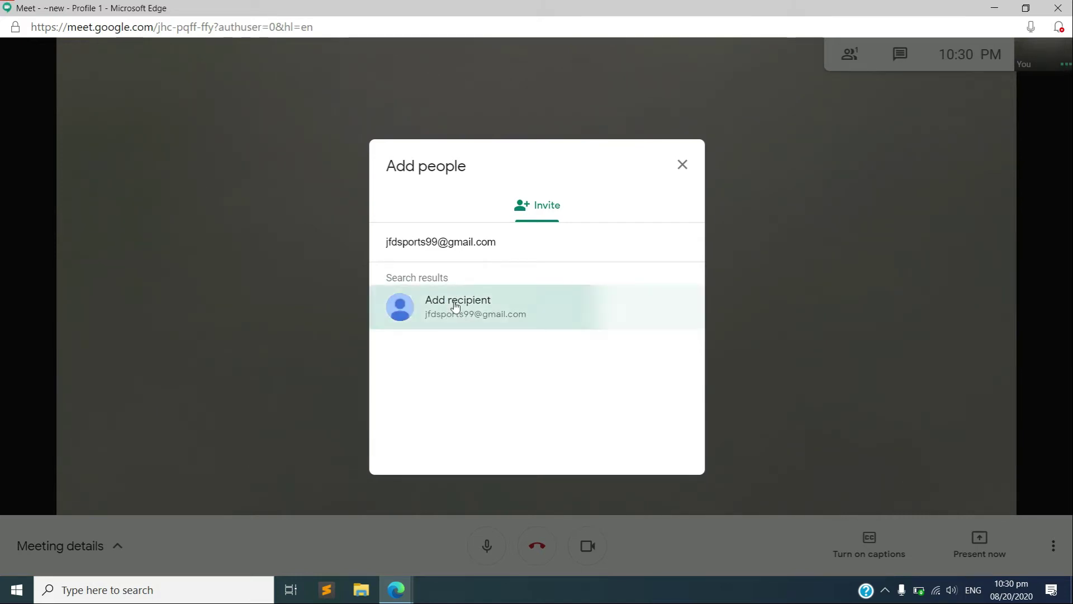
# - Add the guest's email as a recipient and send the meeting invitation
pyautogui.click(457, 310)
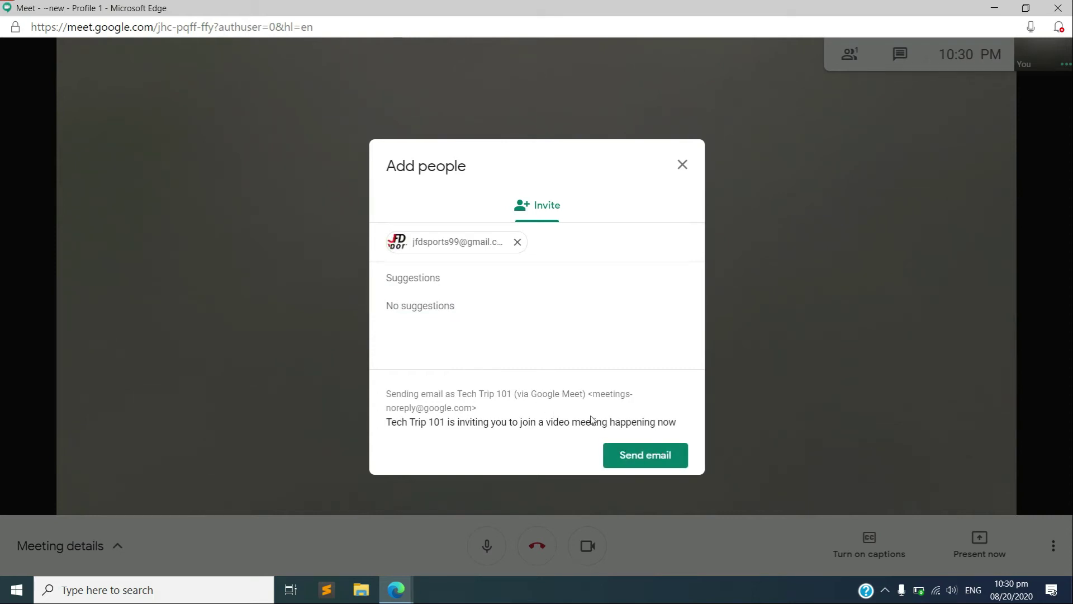
pyautogui.click(658, 458)
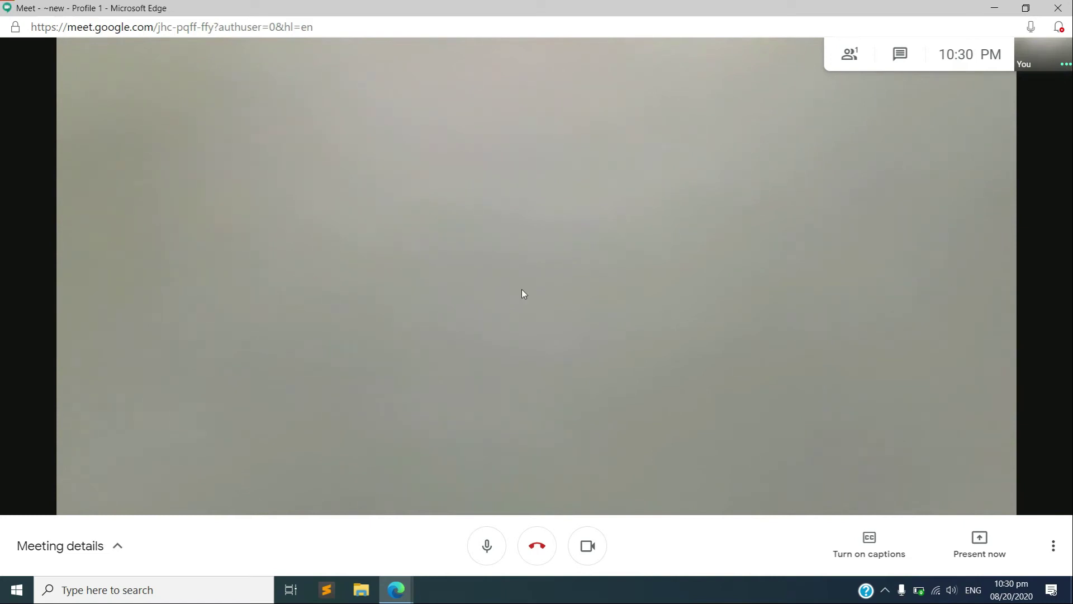
# - Toggle the mic off and on, turn the camera off, and dismiss the presenting options
pyautogui.click(489, 547)
pyautogui.click(488, 546)
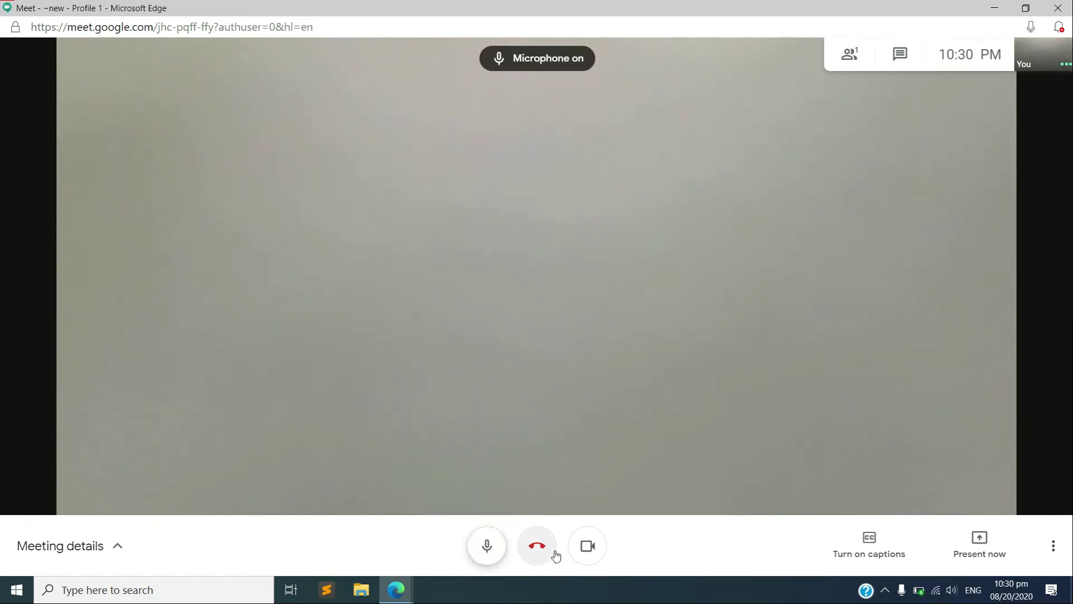
pyautogui.click(587, 547)
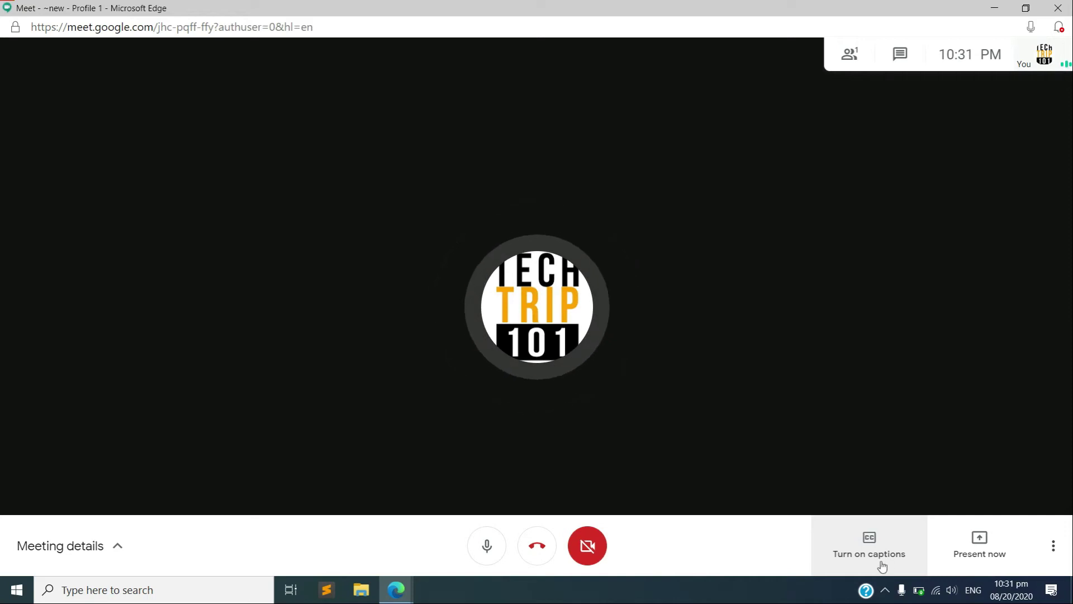
pyautogui.click(981, 540)
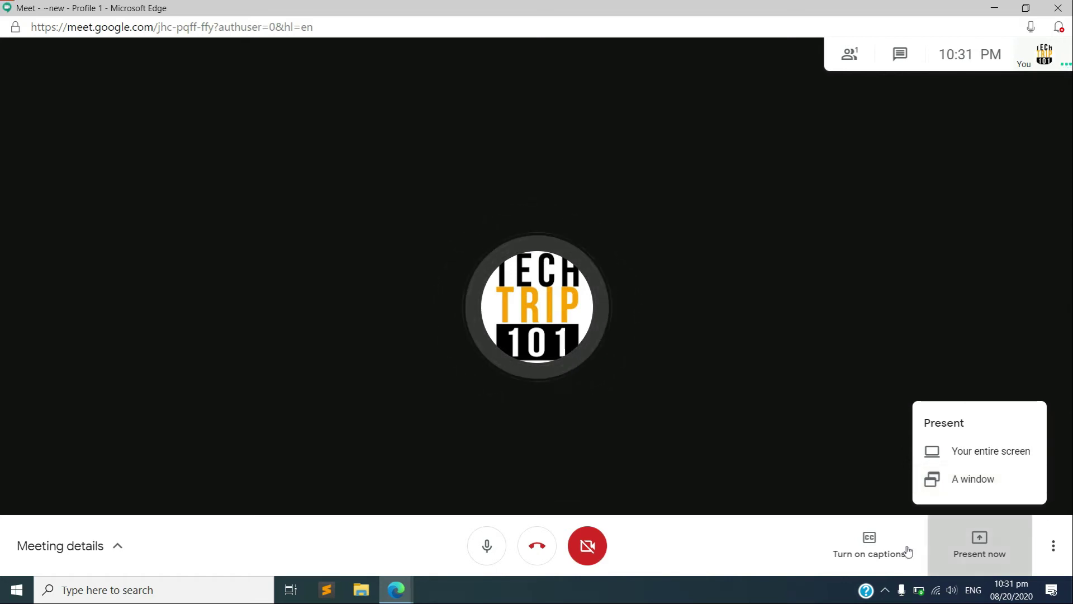
pyautogui.click(738, 511)
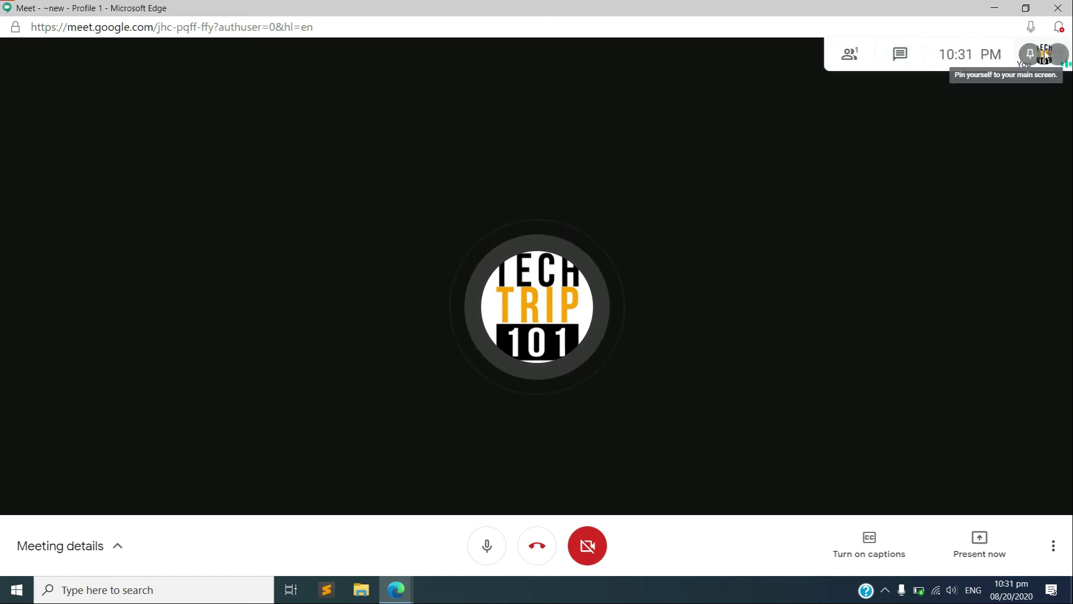
# - Show the People list with the muted second participant, then switch to the meeting chat
pyautogui.click(850, 56)
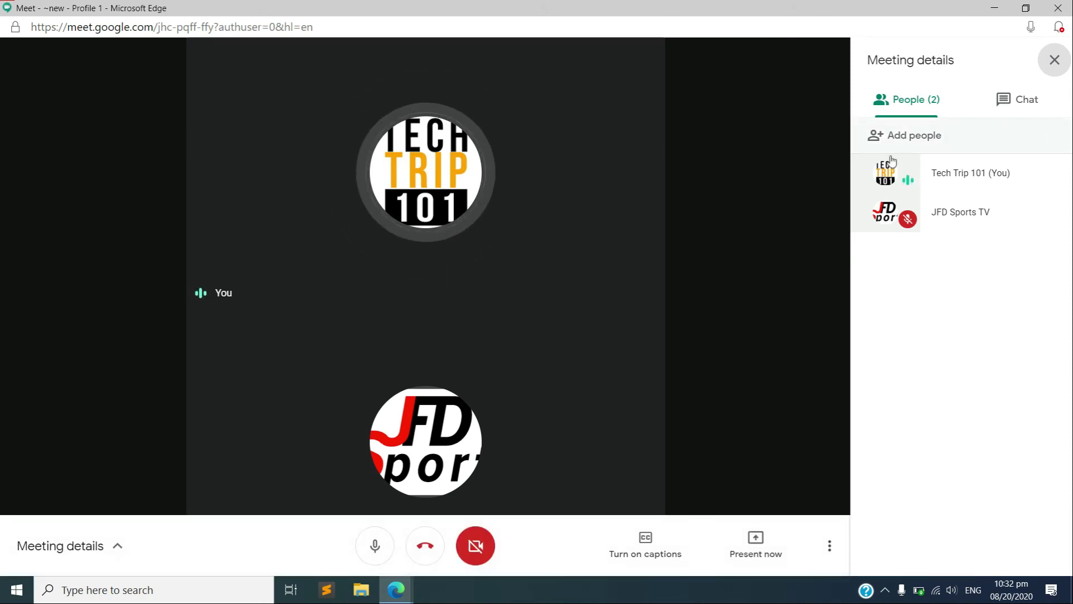
pyautogui.click(1024, 105)
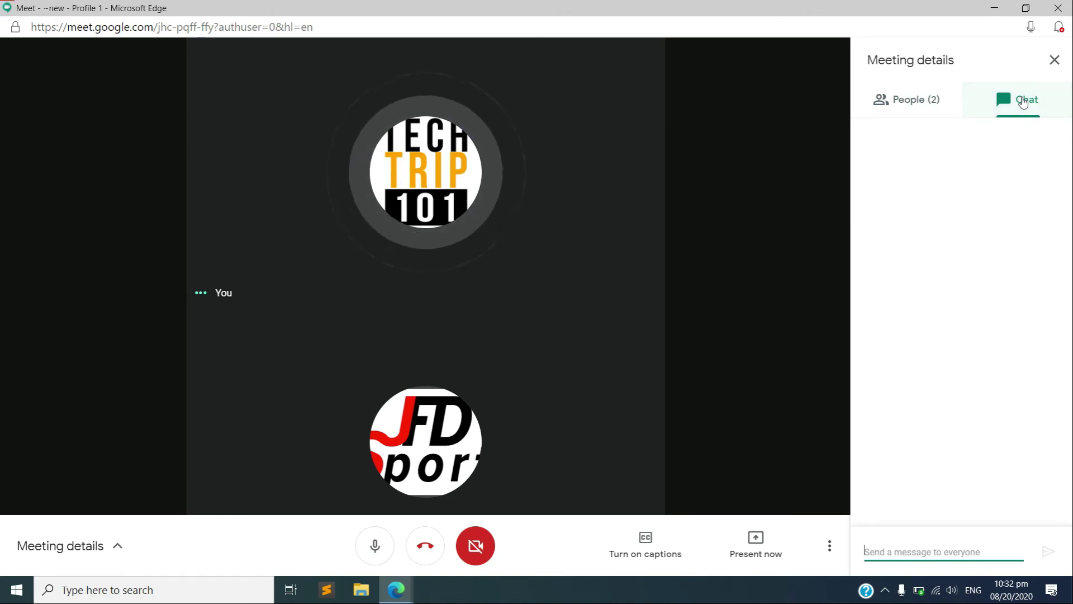
# - Flip the side panel briefly to People and back to the empty chat
pyautogui.click(929, 104)
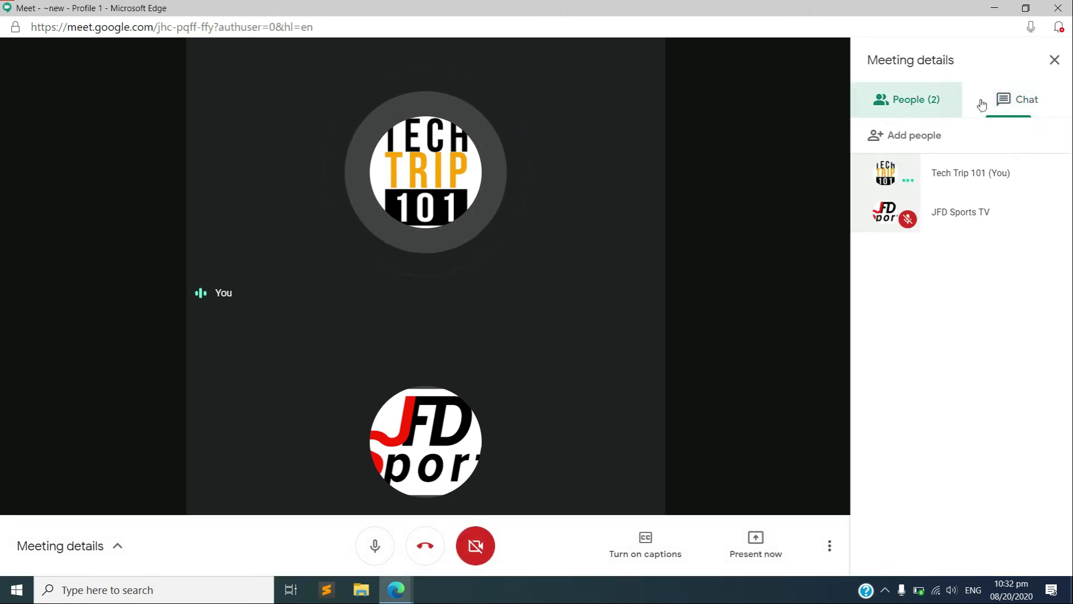
pyautogui.click(1030, 101)
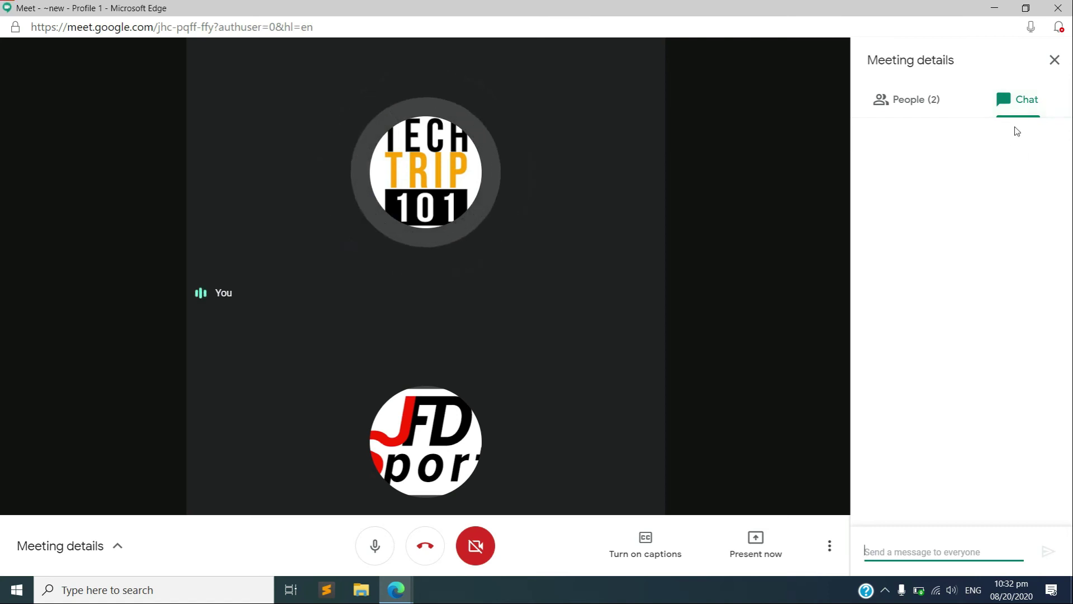